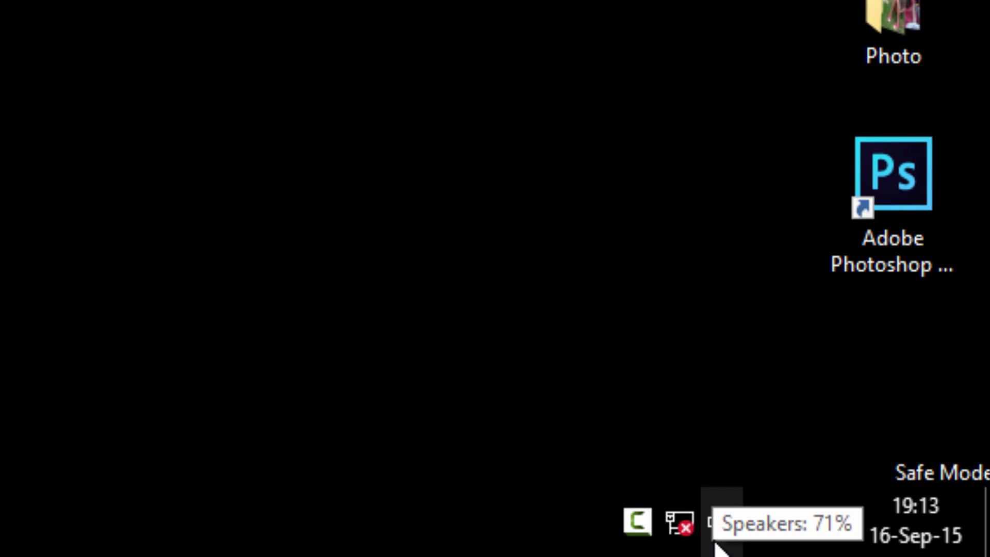
Adjust the speaker volume level with the taskbar volume slider.
{"action": "left_click", "coordinate": [721, 521]}
{"action": "left_click_drag", "start_coordinate": [757, 436], "coordinate": [791, 448]}
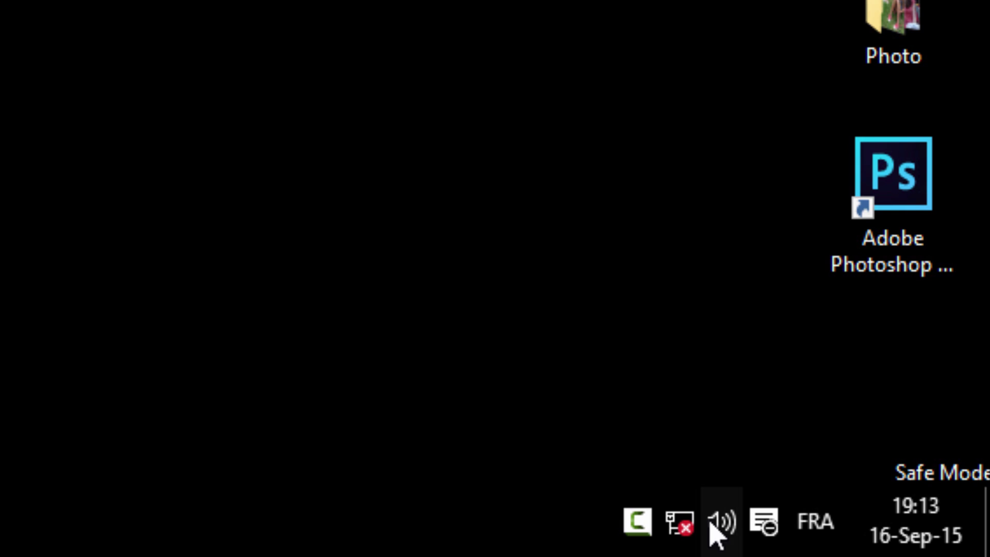
{"action": "left_click", "coordinate": [711, 522]}
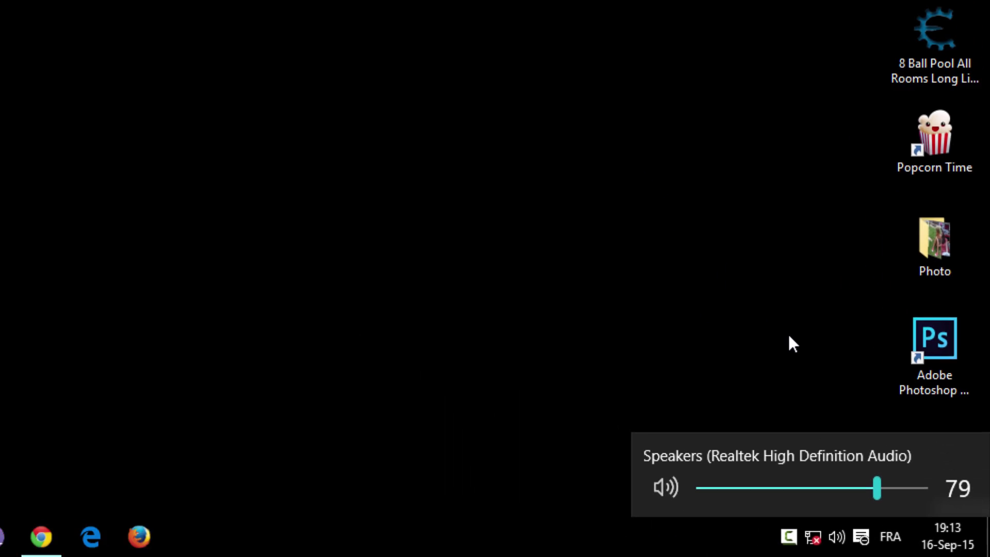
Dismiss the volume control and search the Start menu for devmgmt.msc.
{"action": "left_click", "coordinate": [791, 341]}
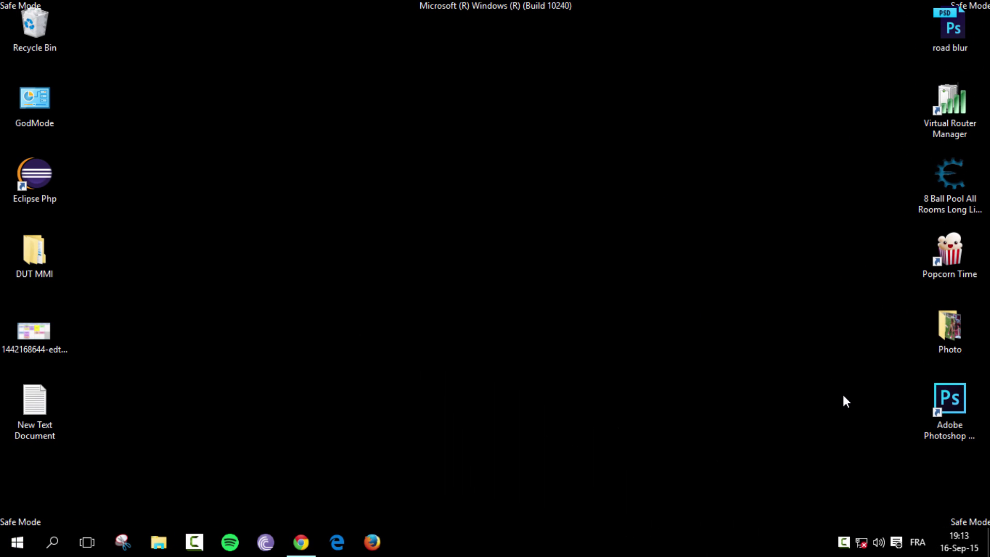
{"action": "key", "text": "super"}
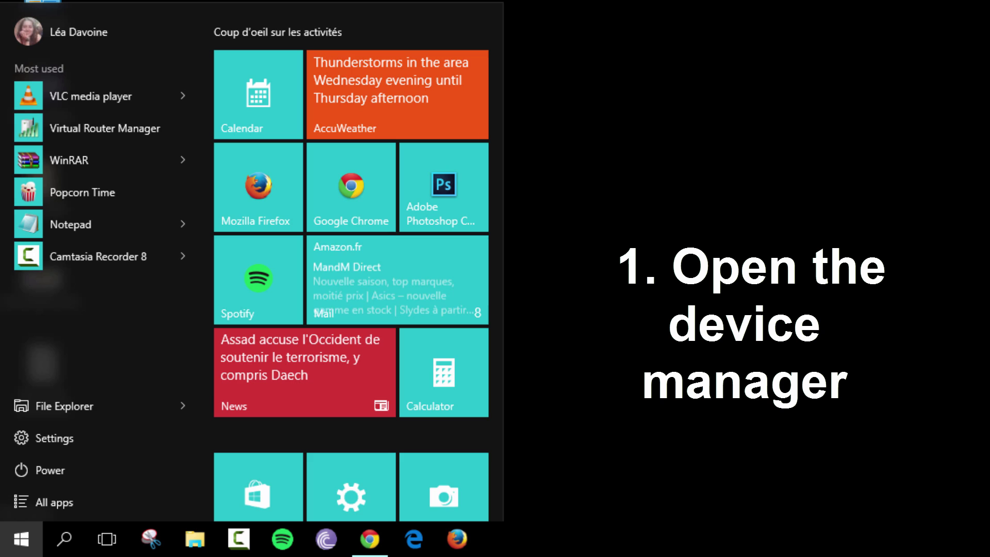
{"action": "type", "text": "devmgmt"}
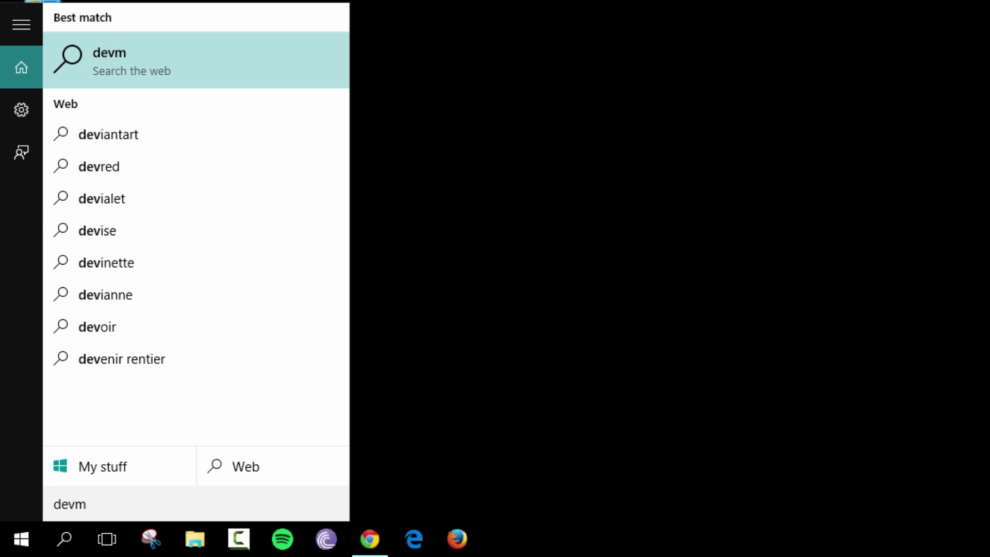
{"action": "type", "text": ".msc"}
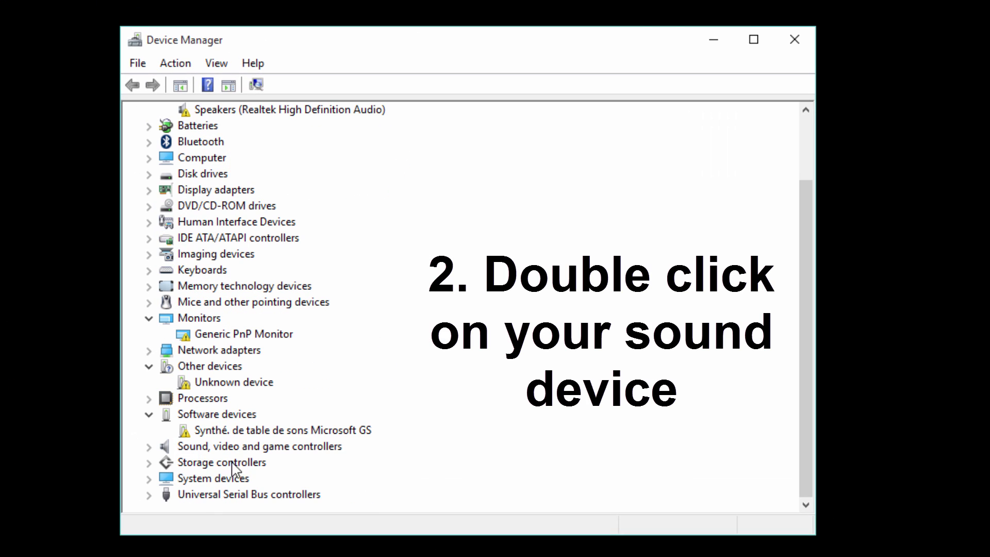
Expand Sound, video and game controllers and open the Realtek High Definition Audio properties.
{"action": "left_click", "coordinate": [149, 447]}
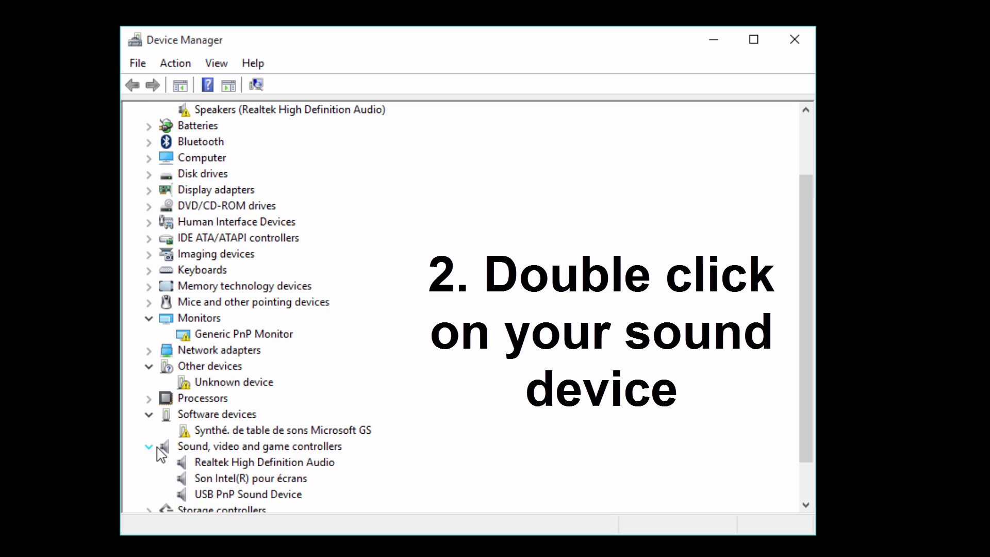
{"action": "scroll", "coordinate": [295, 418], "scroll_direction": "down", "scroll_amount": 1}
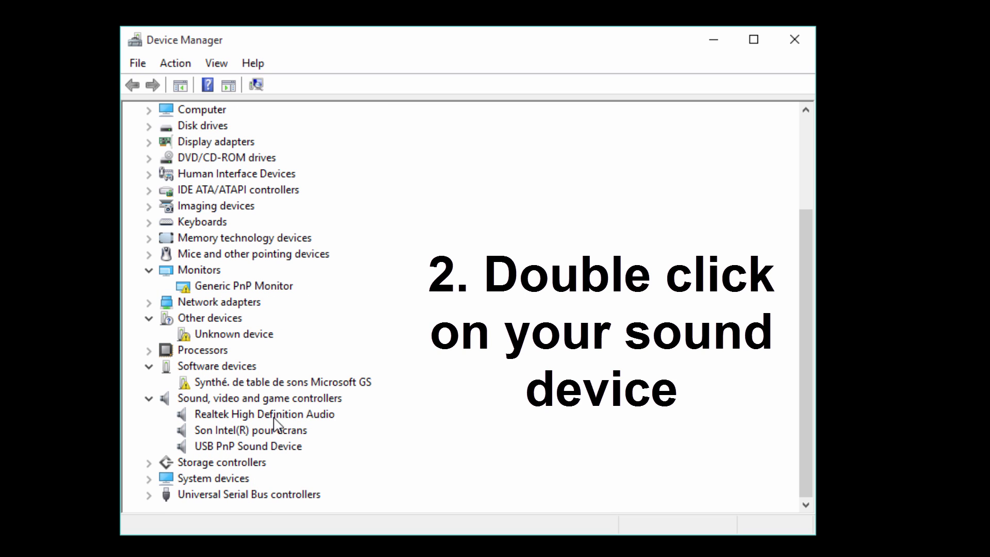
{"action": "double_click", "coordinate": [293, 415]}
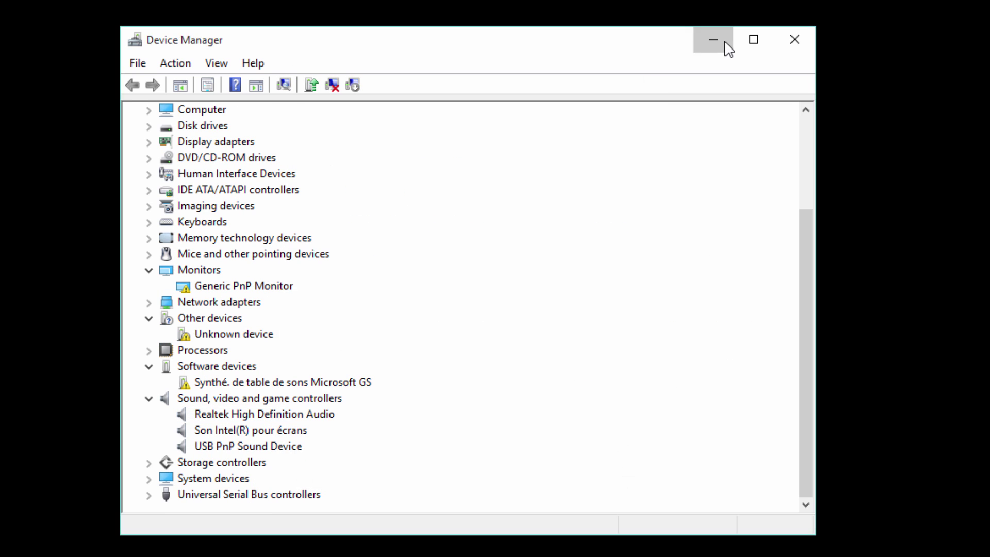
{"action": "left_click", "coordinate": [714, 40]}
Copy the Realtek audio Driver key value from the Details property list.
{"action": "left_click", "coordinate": [398, 121]}
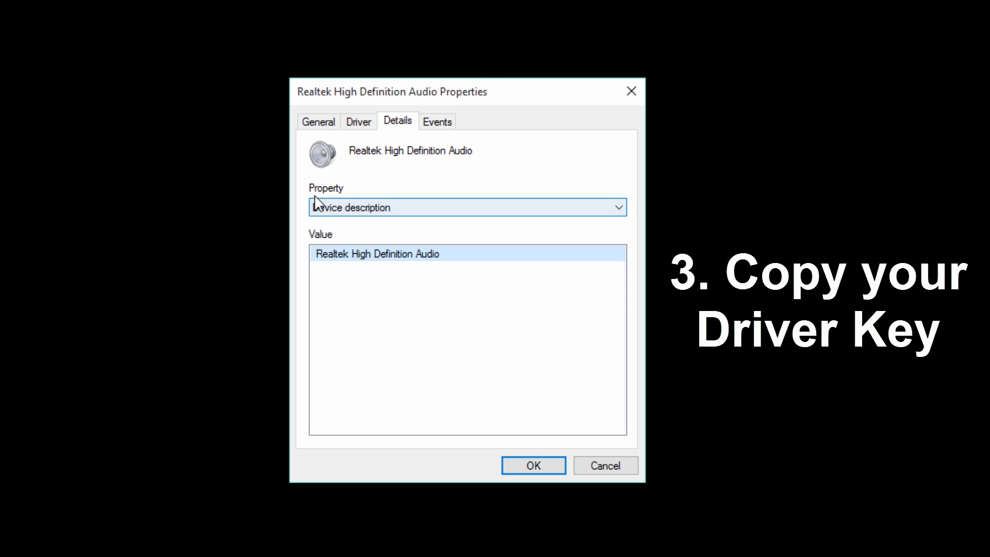
{"action": "left_click", "coordinate": [430, 208]}
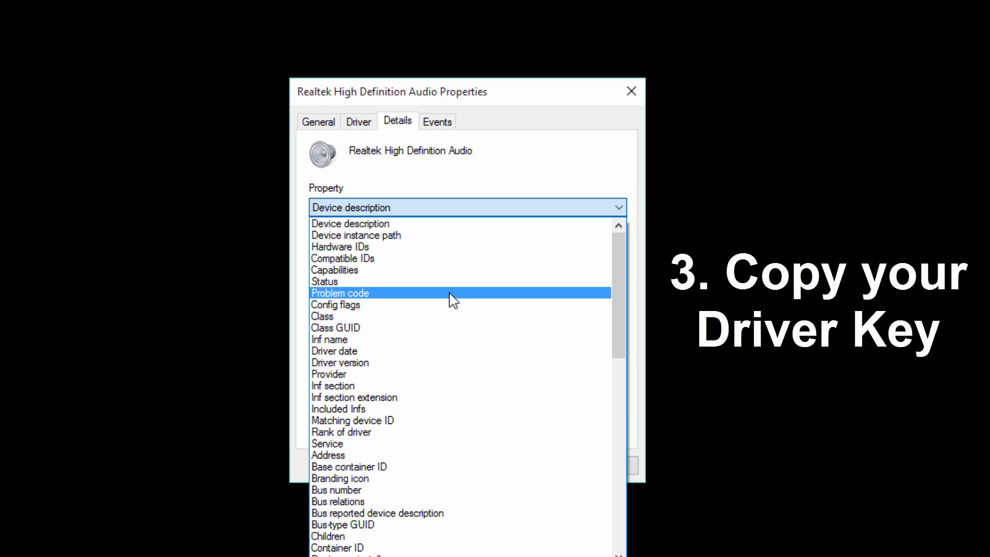
{"action": "scroll", "coordinate": [450, 299], "scroll_direction": "down", "scroll_amount": 5}
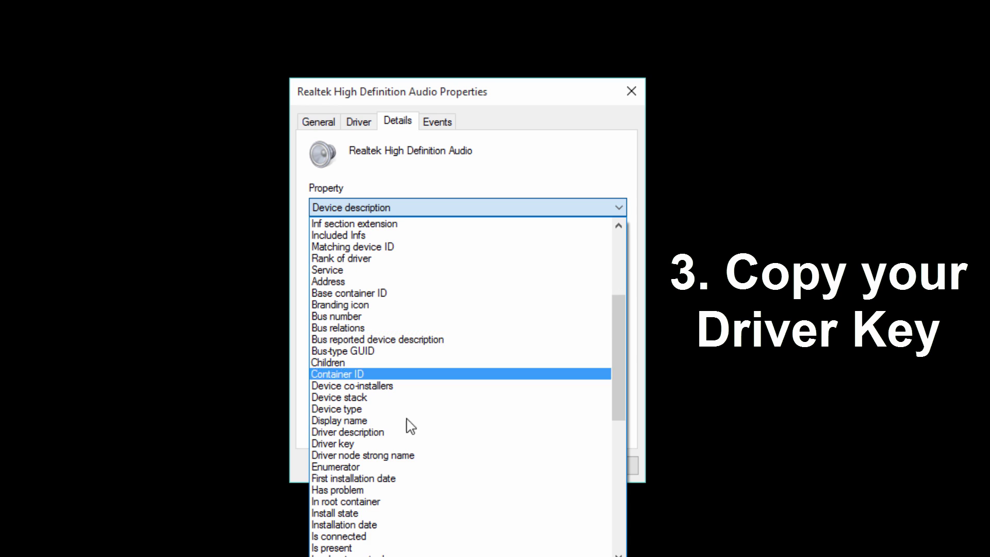
{"action": "left_click", "coordinate": [364, 443]}
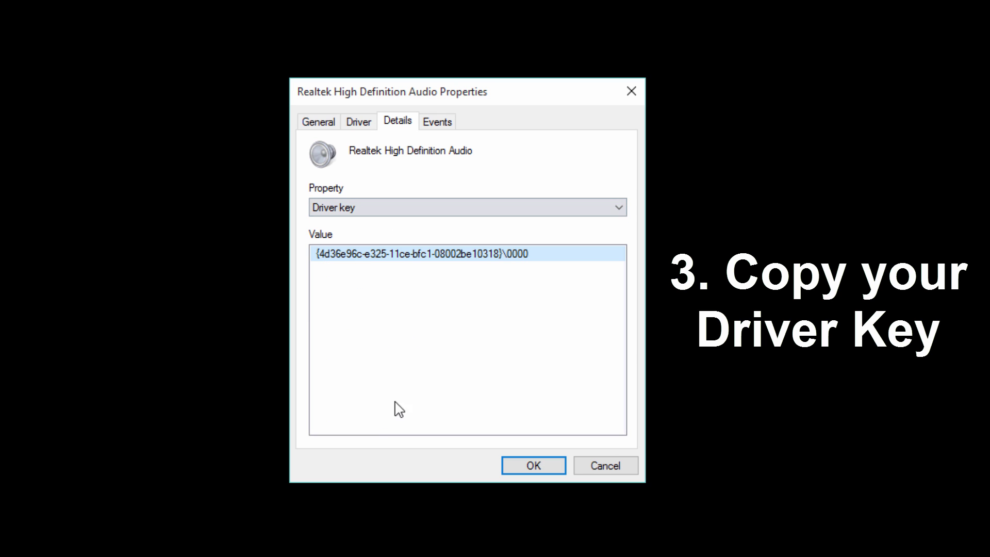
{"action": "right_click", "coordinate": [373, 259]}
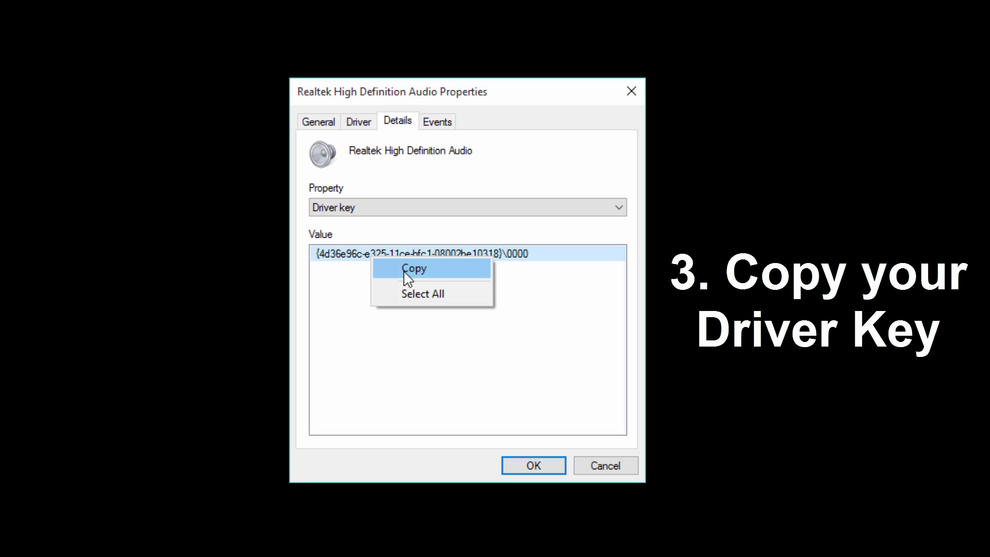
{"action": "left_click", "coordinate": [405, 269]}
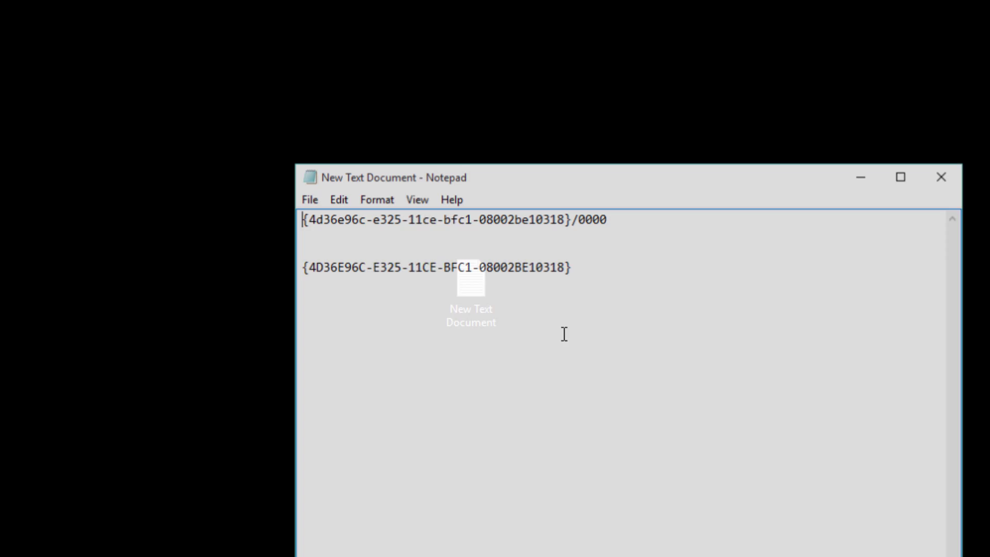
Paste the driver key into Notepad's first line and delete its \0000 suffix.
{"action": "left_click", "coordinate": [301, 219], "text": "shift"}
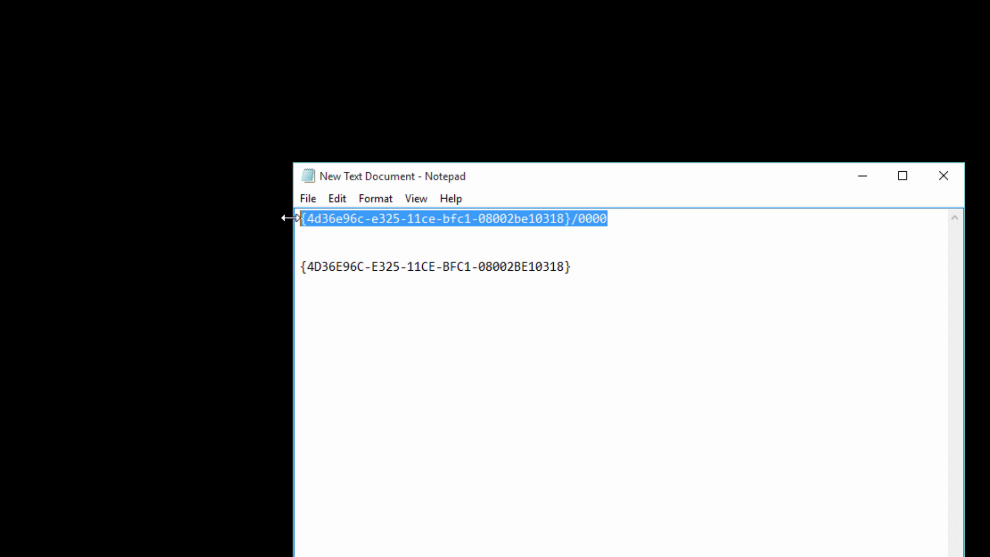
{"action": "key", "text": "ctrl+v"}
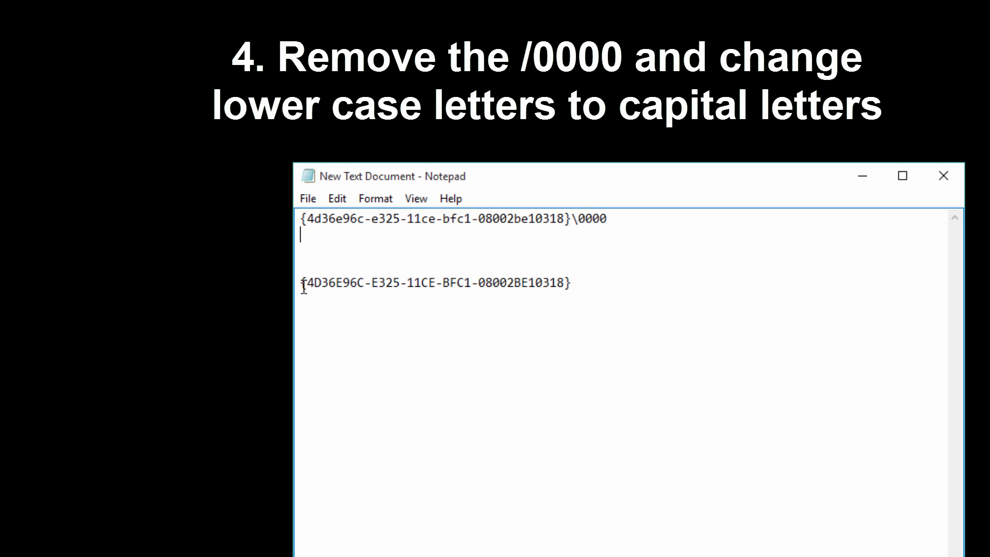
{"action": "left_click_drag", "start_coordinate": [303, 285], "coordinate": [572, 283]}
{"action": "left_click", "coordinate": [583, 285]}
{"action": "left_click_drag", "start_coordinate": [572, 221], "coordinate": [642, 219]}
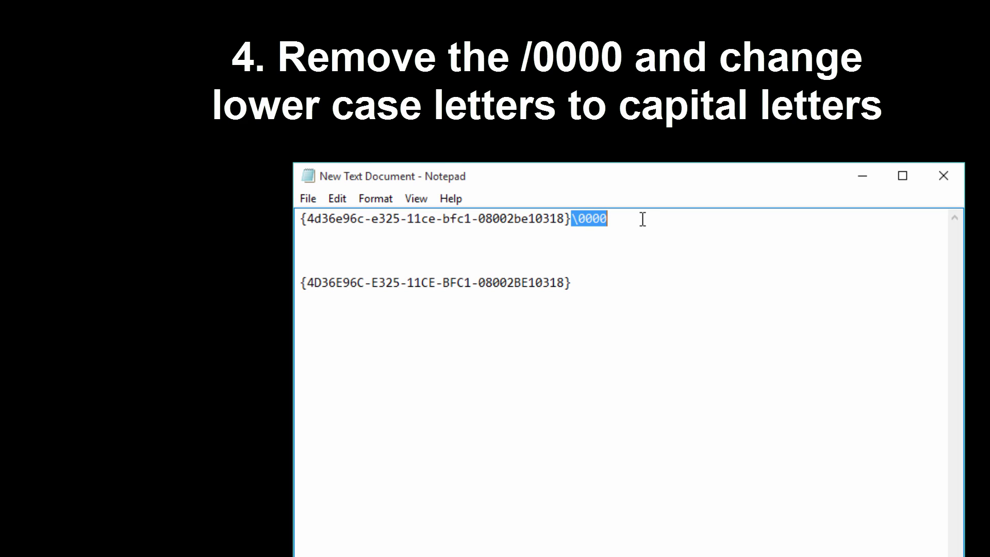
{"action": "key", "text": "BackSpace"}
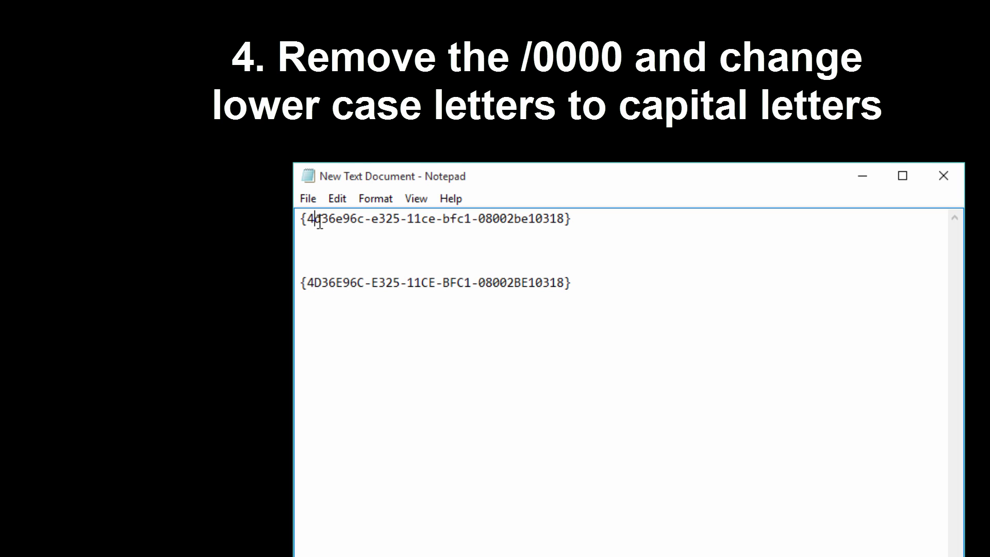
Copy the uppercase GUID {4D36E96C-E325-11CE-BFC1-08002BE10318} from the second line.
{"action": "left_click_drag", "start_coordinate": [319, 222], "coordinate": [323, 222]}
{"action": "left_click", "coordinate": [318, 283]}
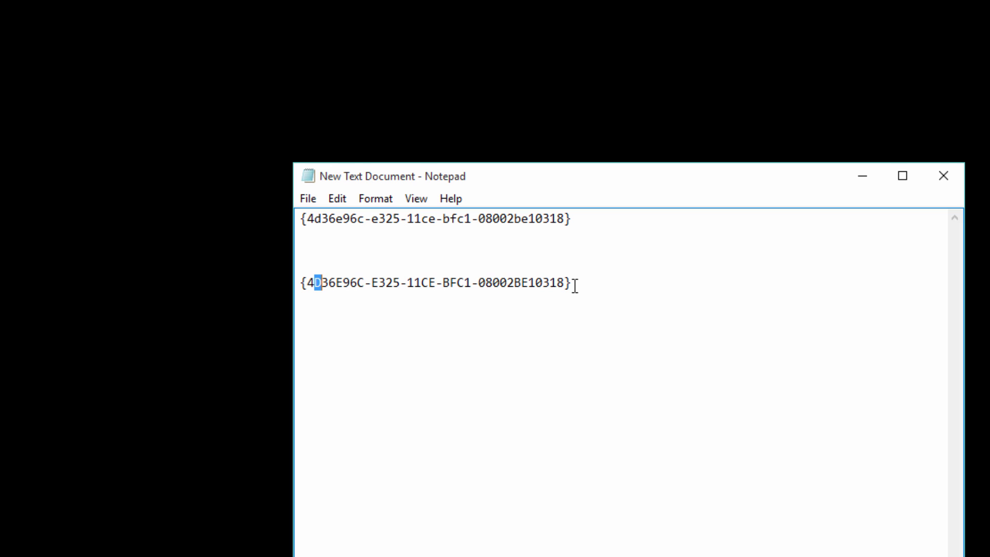
{"action": "left_click_drag", "start_coordinate": [574, 283], "coordinate": [300, 287]}
{"action": "right_click", "coordinate": [345, 282]}
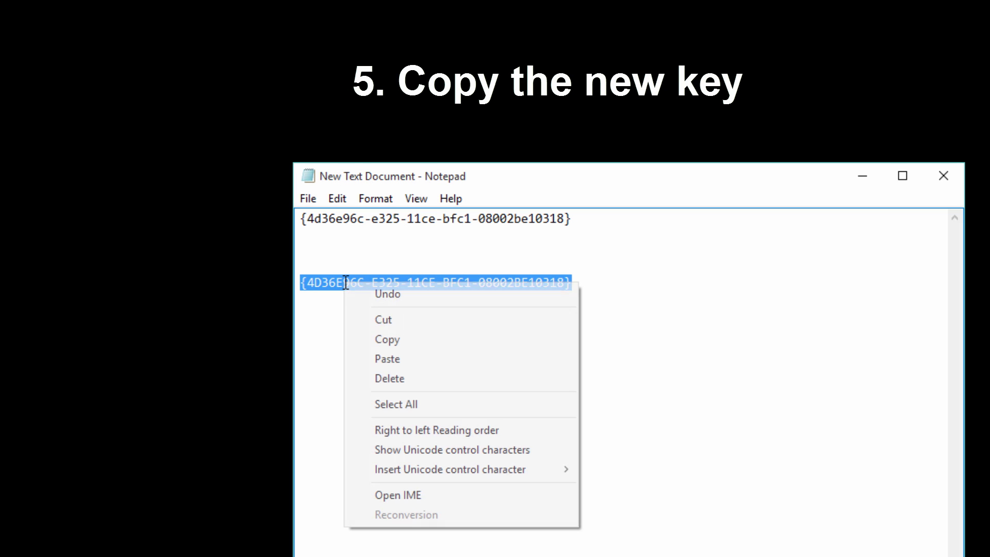
{"action": "left_click", "coordinate": [382, 341]}
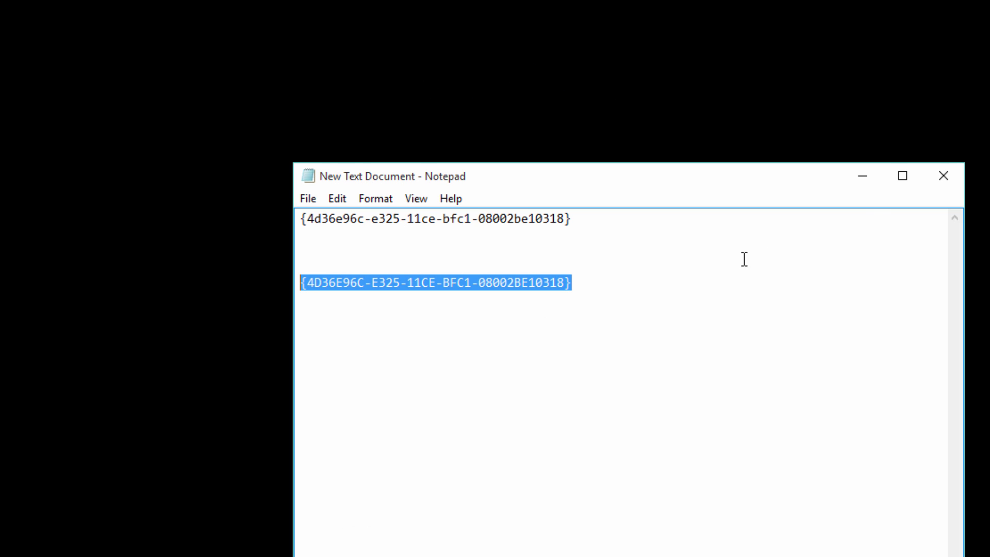
Hide Notepad and launch Registry Editor by searching for regedit.
{"action": "left_click", "coordinate": [863, 177]}
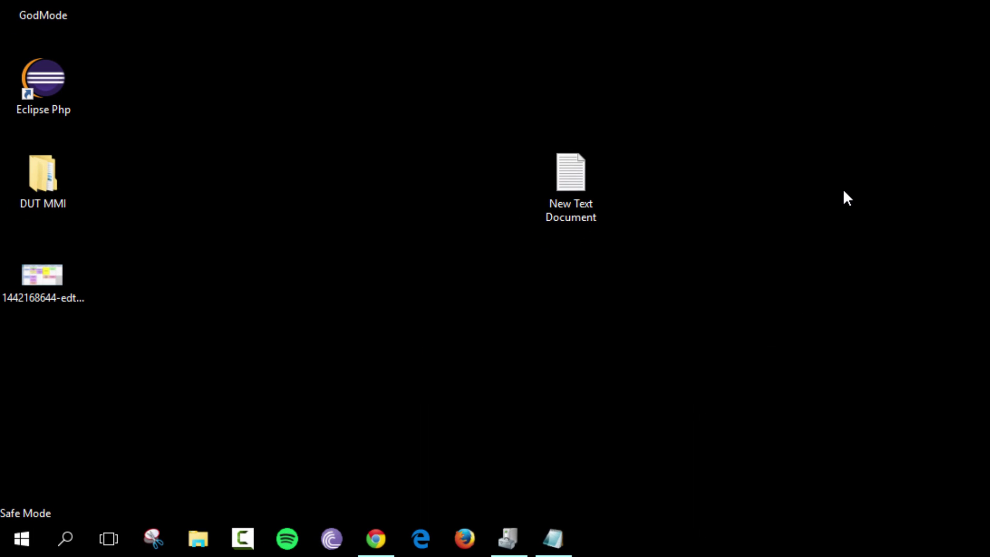
{"action": "key", "text": "super"}
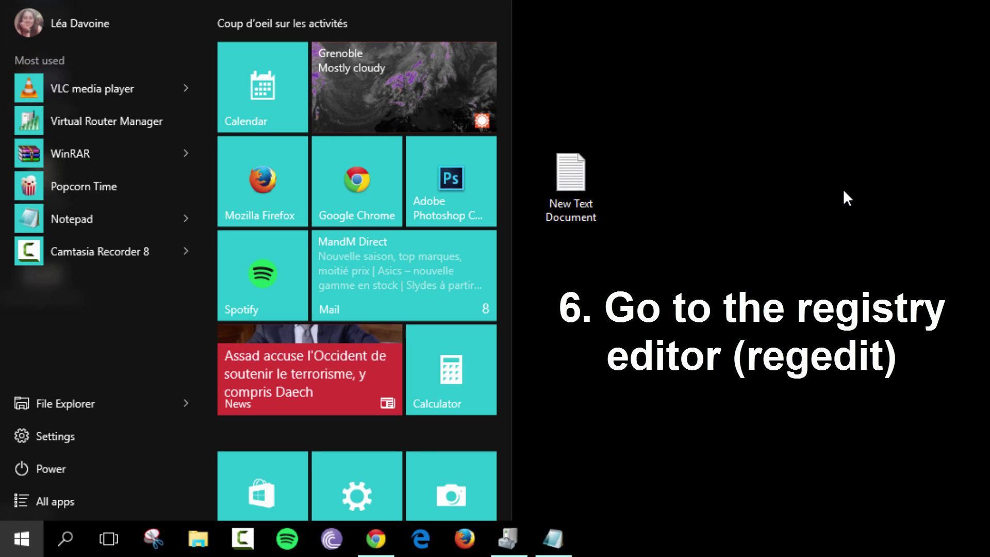
{"action": "type", "text": "reged"}
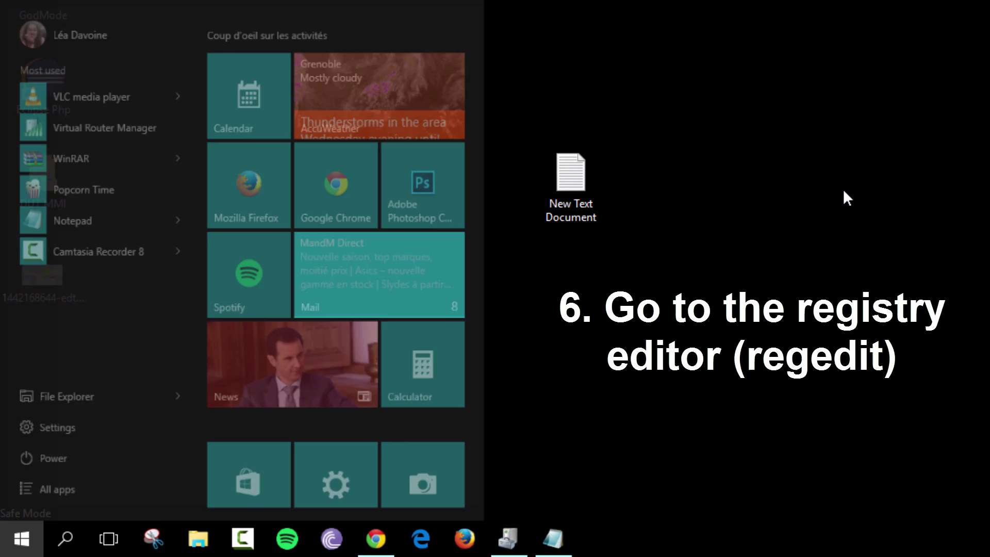
{"action": "type", "text": "it"}
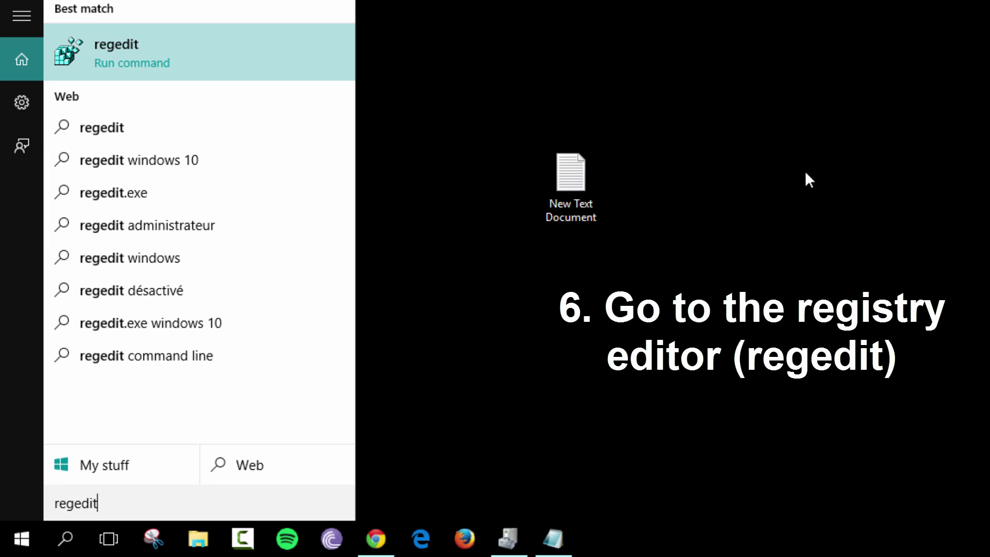
{"action": "left_click", "coordinate": [155, 55]}
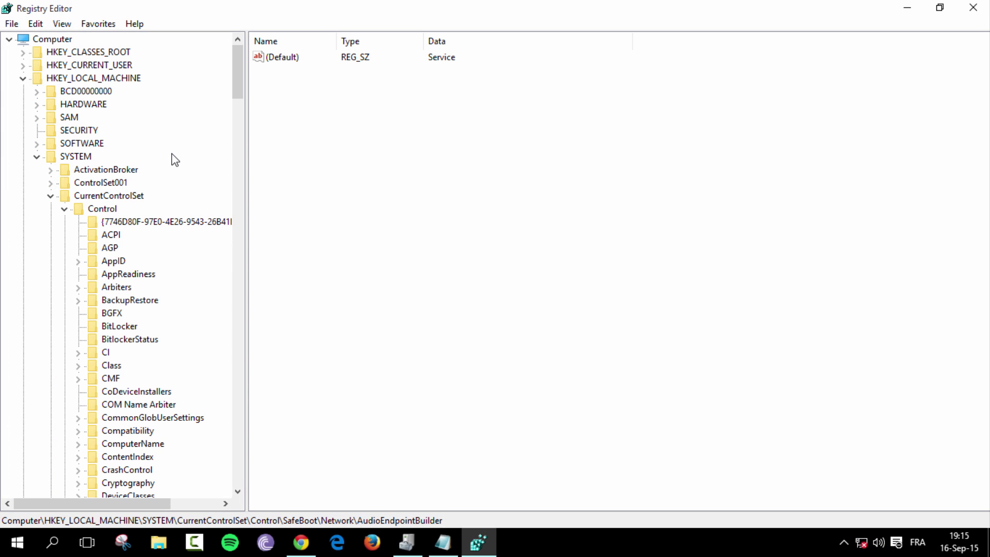
Navigate to HKEY_LOCAL_MACHINE\SYSTEM\CurrentControlSet\Control\SafeBoot\Network.
{"action": "left_click", "coordinate": [91, 78]}
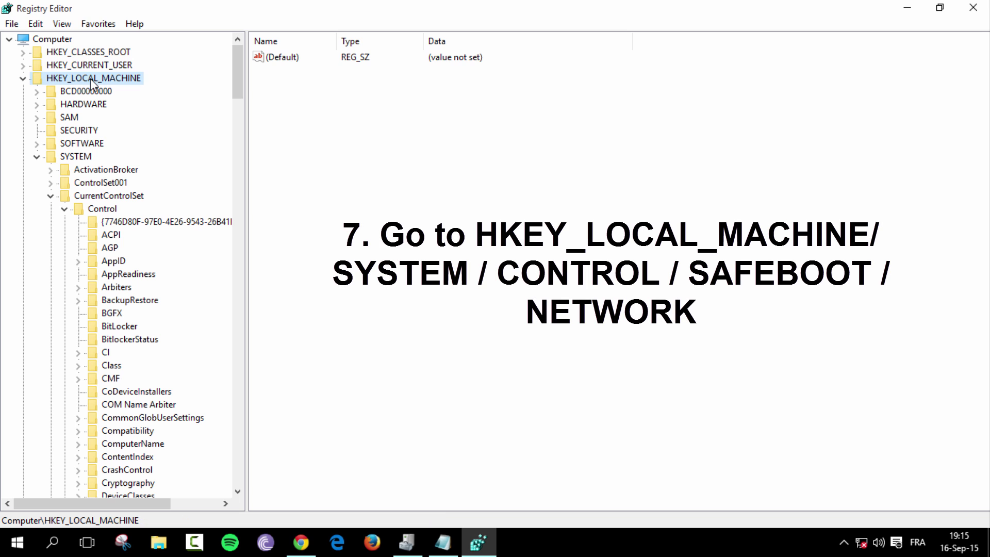
{"action": "left_click", "coordinate": [71, 157]}
{"action": "left_click", "coordinate": [99, 211]}
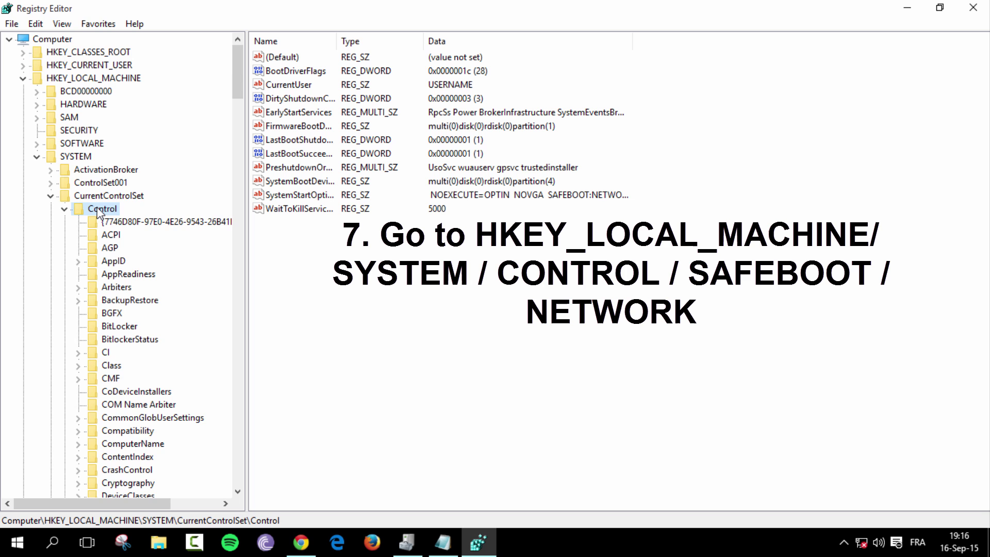
{"action": "scroll", "coordinate": [158, 196], "scroll_direction": "down", "scroll_amount": 20}
{"action": "scroll", "coordinate": [160, 199], "scroll_direction": "down", "scroll_amount": 4}
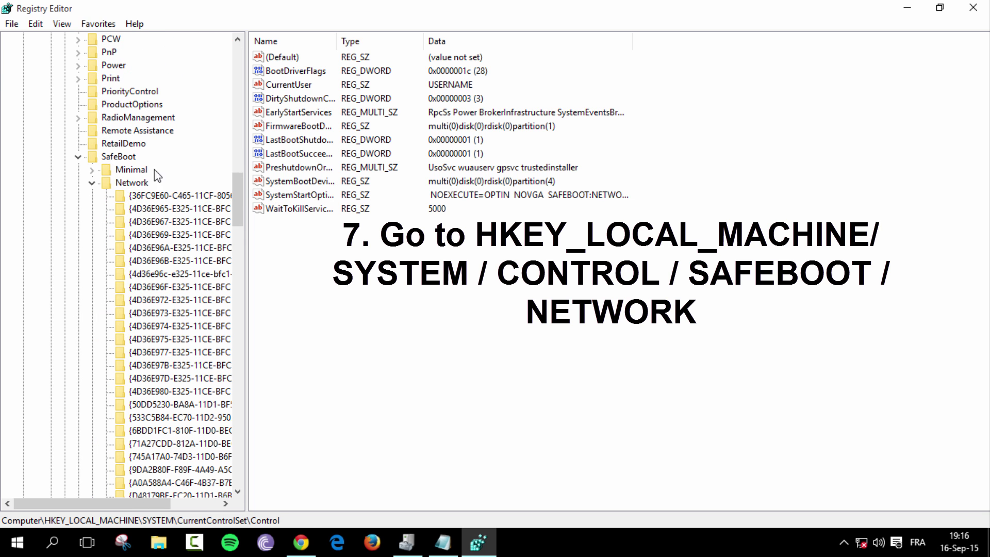
{"action": "left_click", "coordinate": [124, 158]}
{"action": "left_click", "coordinate": [129, 184]}
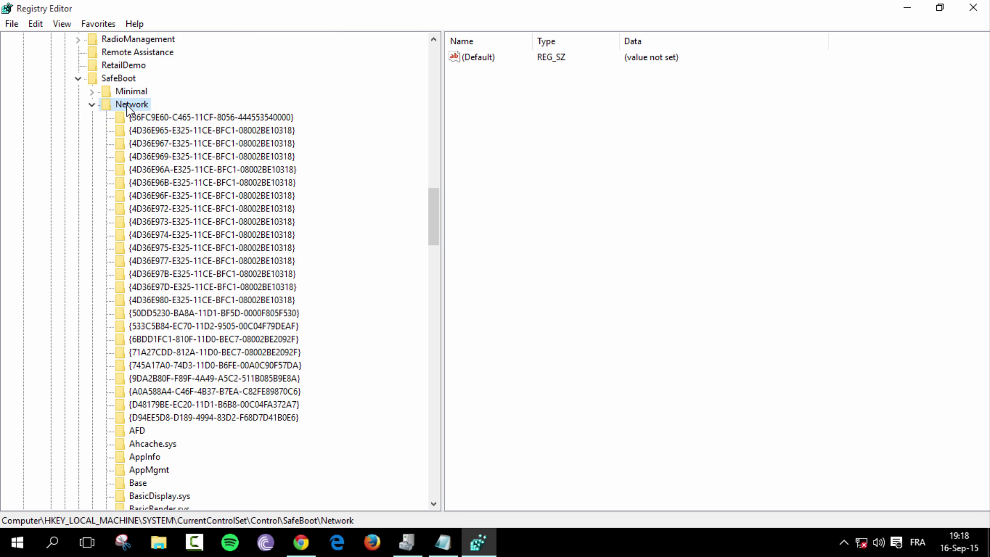
Create a new key under Network named {4D36E96C-E325-11CE-BFC1-08002BE10318}.
{"action": "right_click", "coordinate": [128, 106]}
{"action": "mouse_move", "coordinate": [206, 132]}
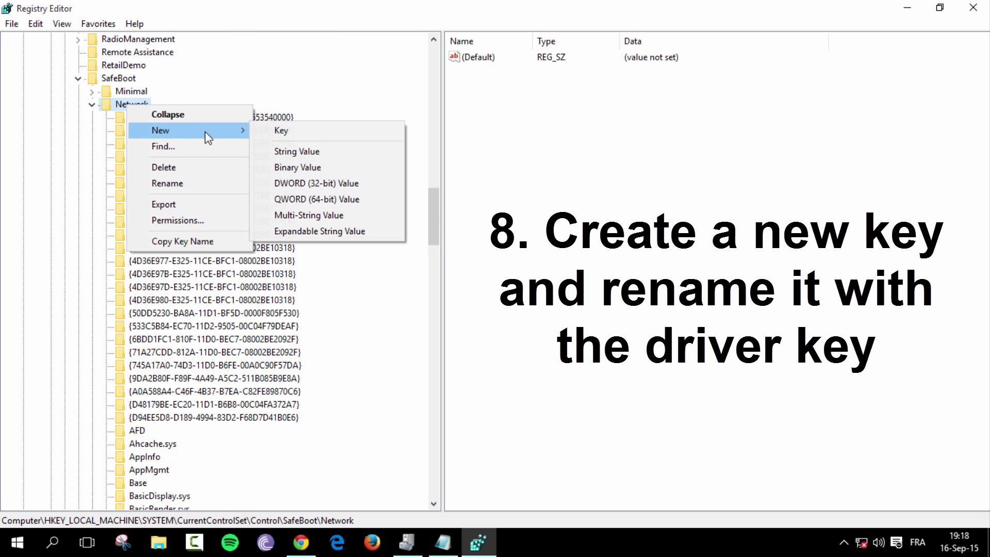
{"action": "left_click", "coordinate": [294, 131]}
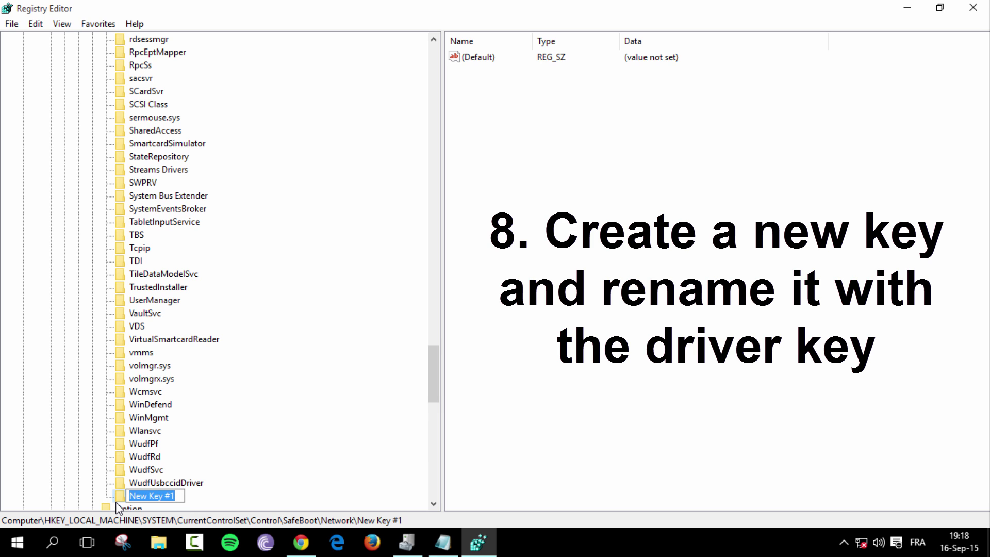
{"action": "key", "text": "ctrl+v"}
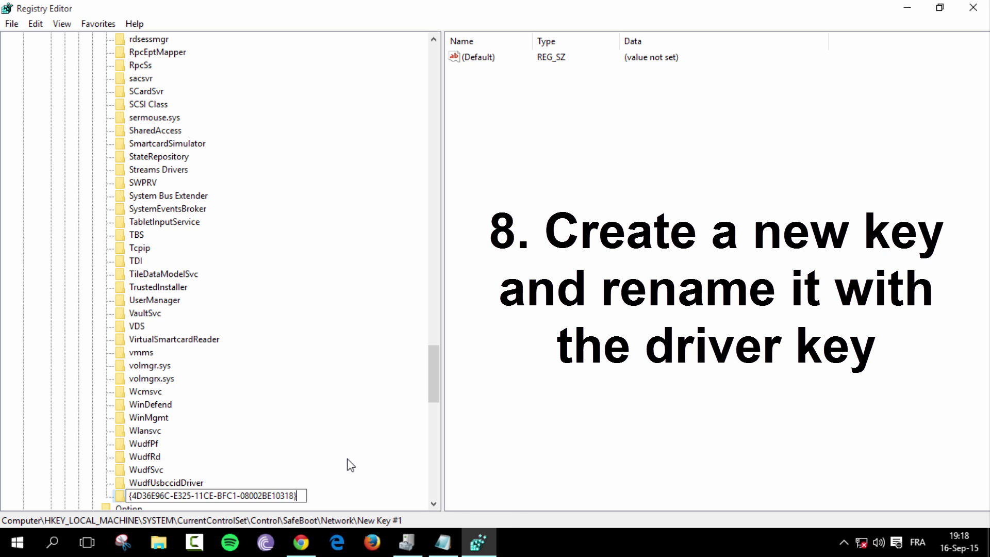
{"action": "key", "text": "Return"}
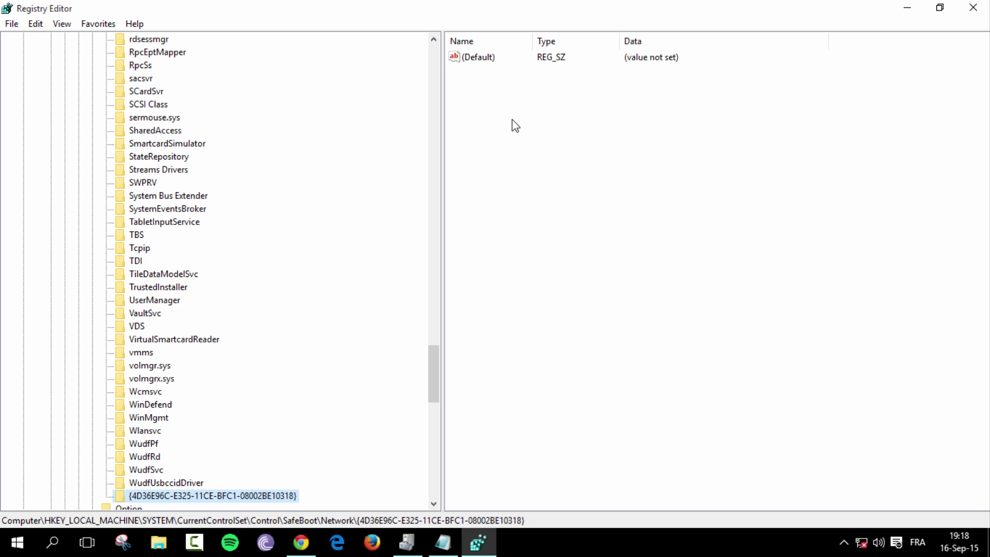
Set the new key's (Default) value to 'Sound, video and game controllers'.
{"action": "double_click", "coordinate": [479, 57]}
{"action": "left_click_drag", "start_coordinate": [242, 70], "coordinate": [666, 110]}
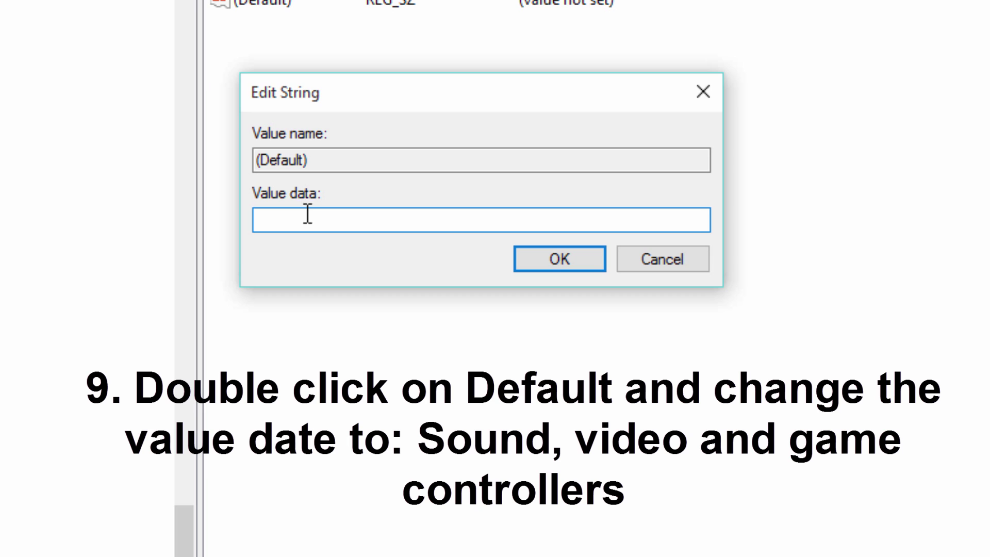
{"action": "left_click", "coordinate": [306, 220]}
{"action": "type", "text": "Sound"}
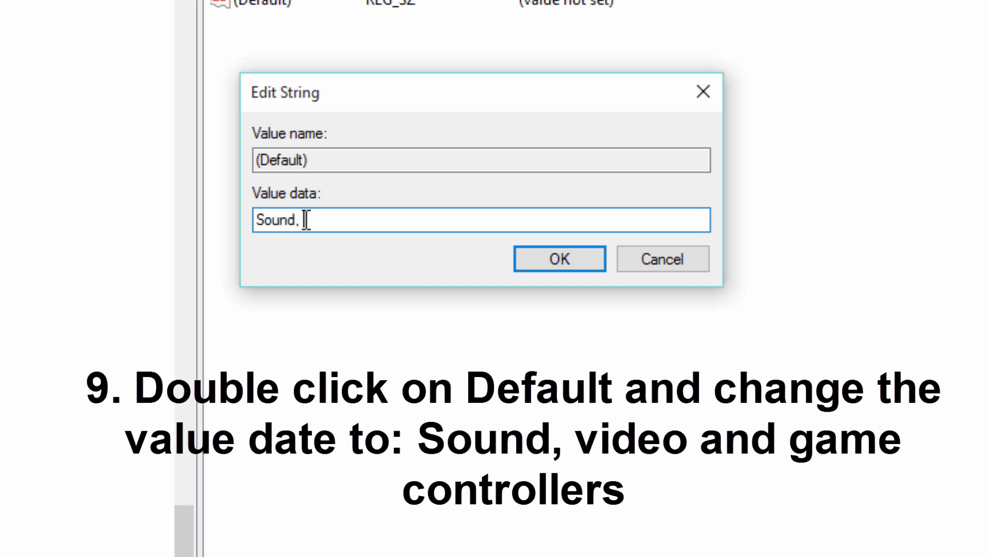
{"action": "type", "text": ", video and "}
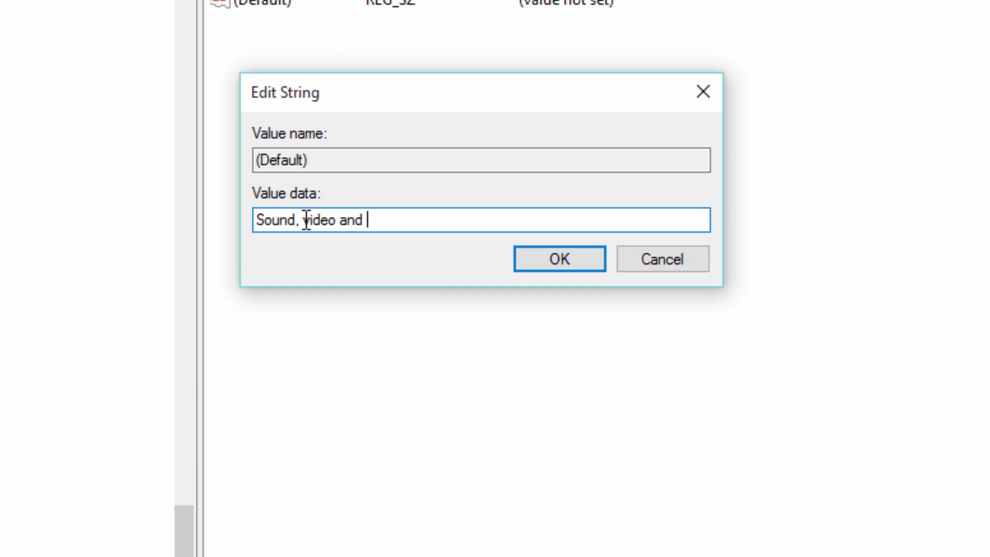
{"action": "type", "text": "game controllers"}
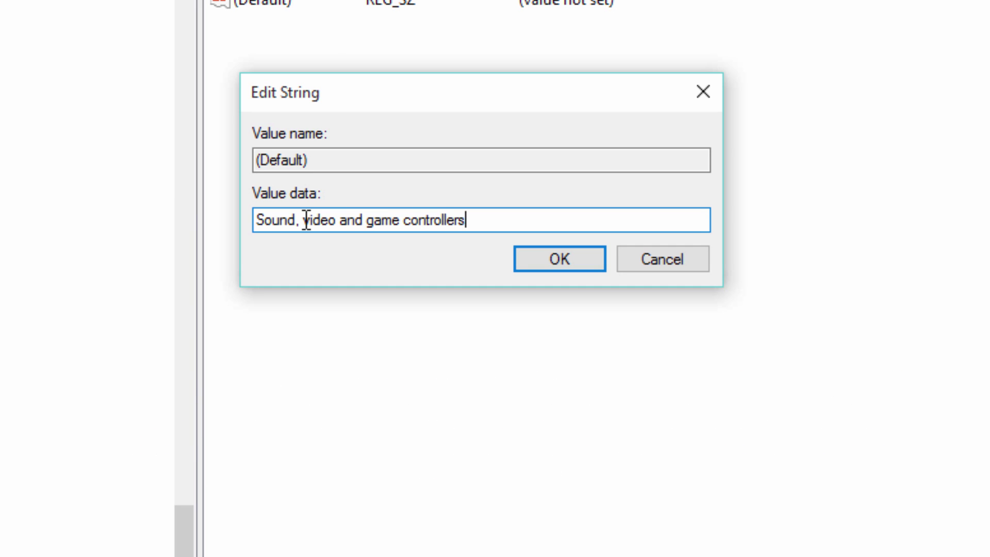
{"action": "left_click", "coordinate": [581, 258]}
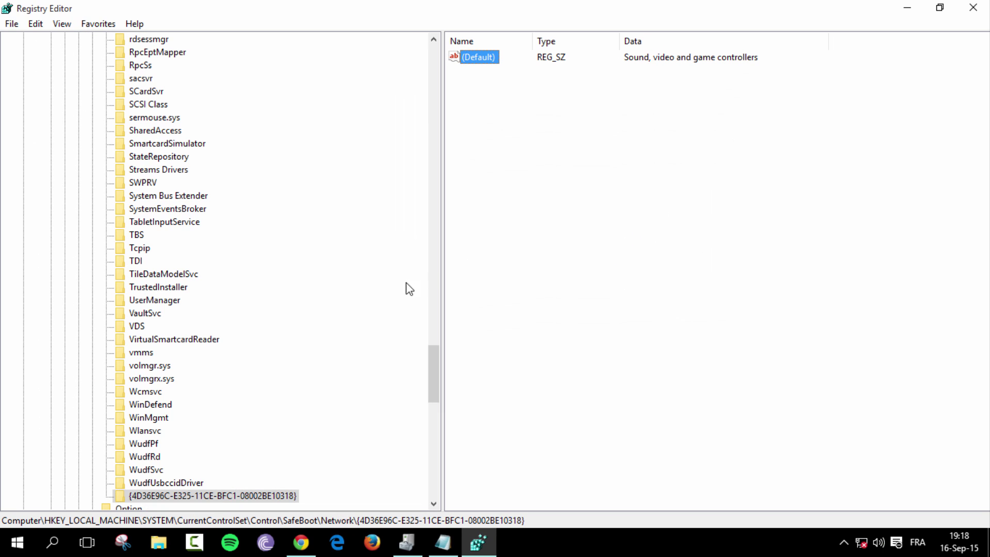
Create a new key named AudioEndpointBuilder under SafeBoot\Network.
{"action": "left_click_drag", "start_coordinate": [434, 361], "coordinate": [433, 214]}
{"action": "left_click", "coordinate": [131, 104]}
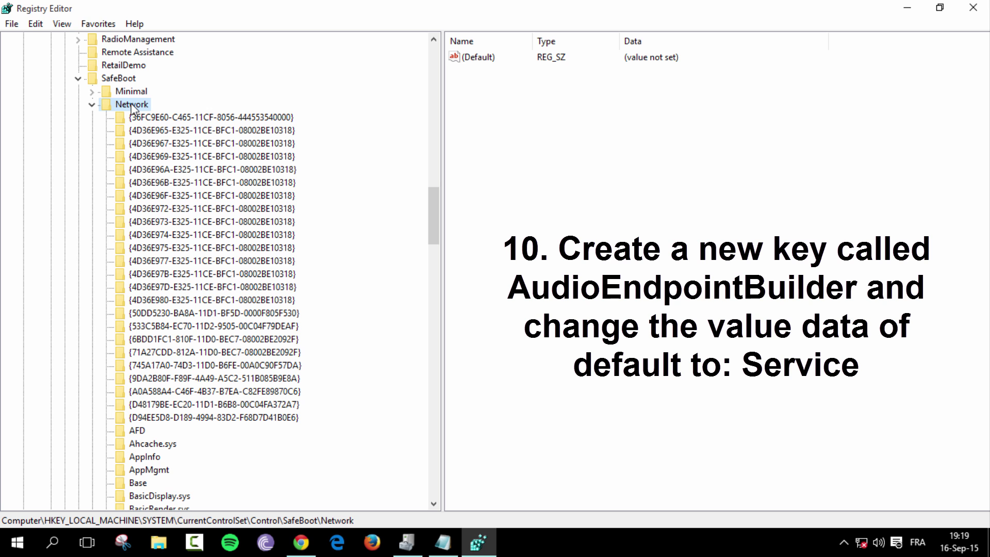
{"action": "right_click", "coordinate": [131, 105]}
{"action": "mouse_move", "coordinate": [233, 138]}
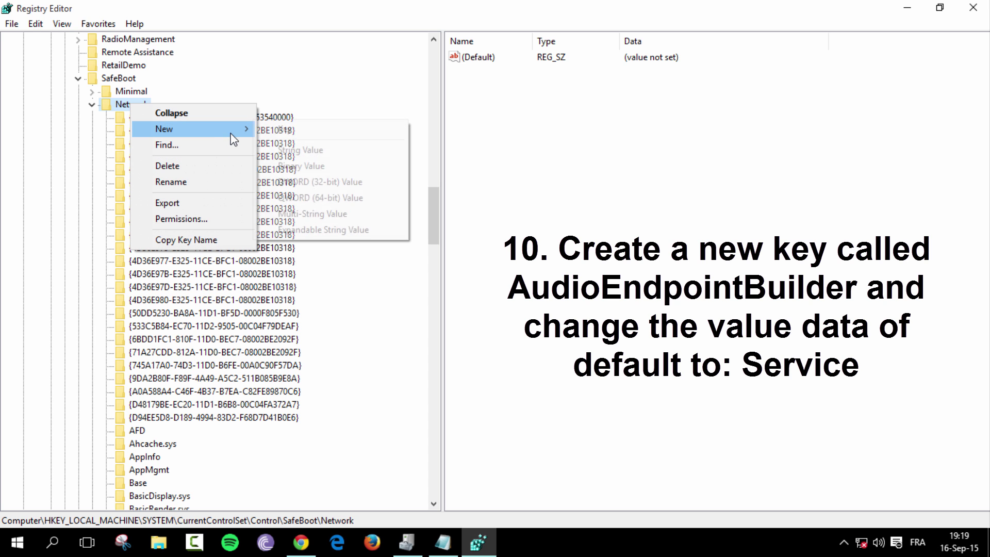
{"action": "left_click", "coordinate": [291, 129]}
{"action": "key", "text": "BackSpace"}
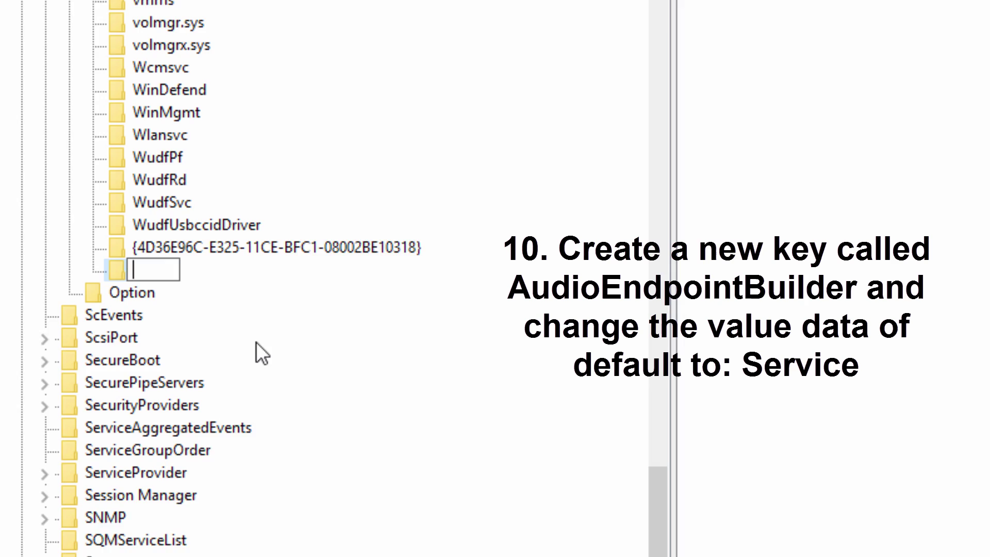
{"action": "type", "text": "AudioEnd"}
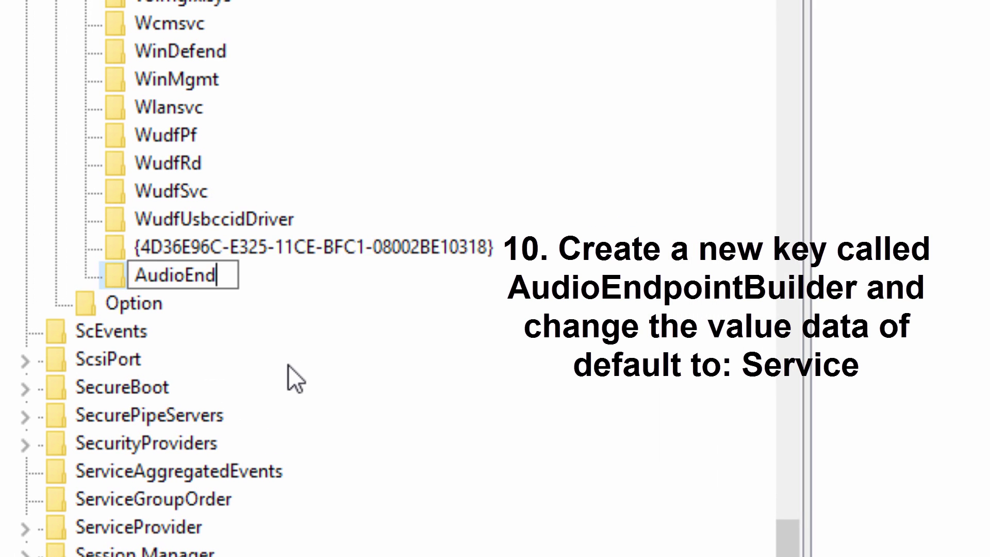
{"action": "type", "text": "pointBuilder"}
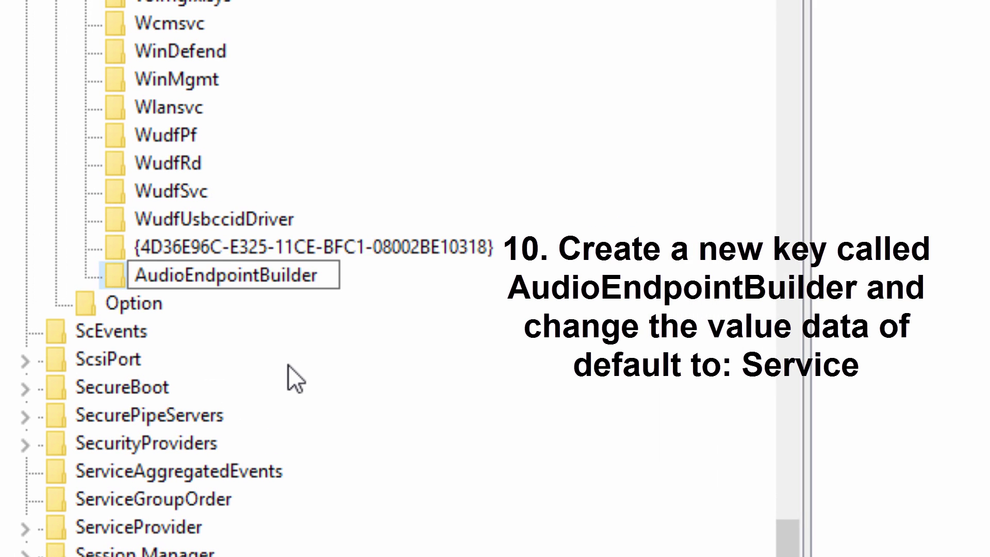
{"action": "key", "text": "Return"}
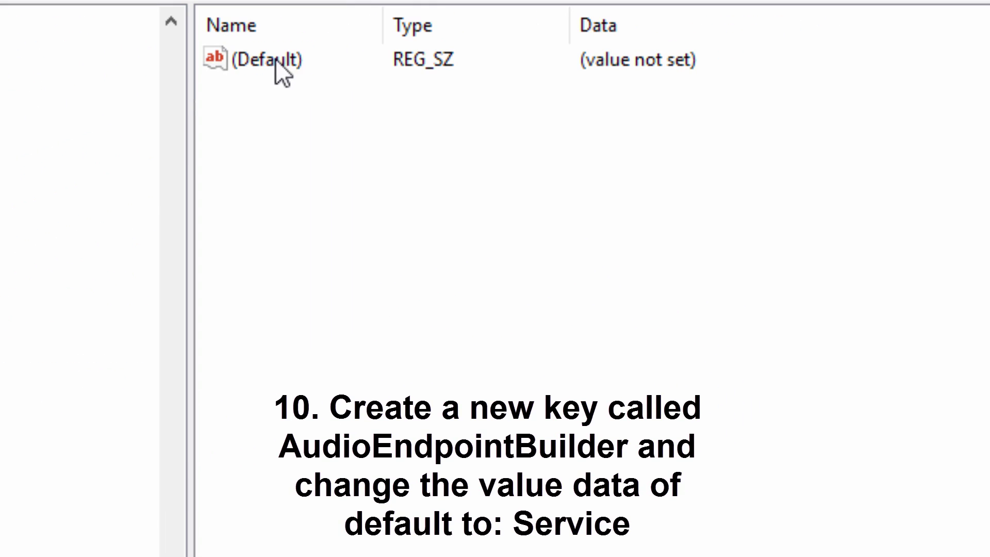
Set AudioEndpointBuilder's (Default) value to Service.
{"action": "double_click", "coordinate": [266, 59]}
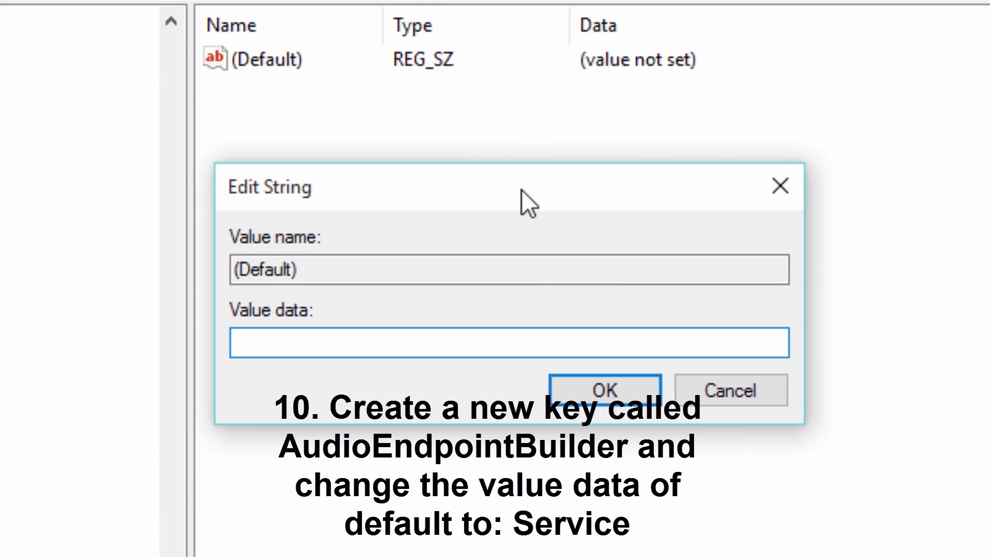
{"action": "type", "text": "Service"}
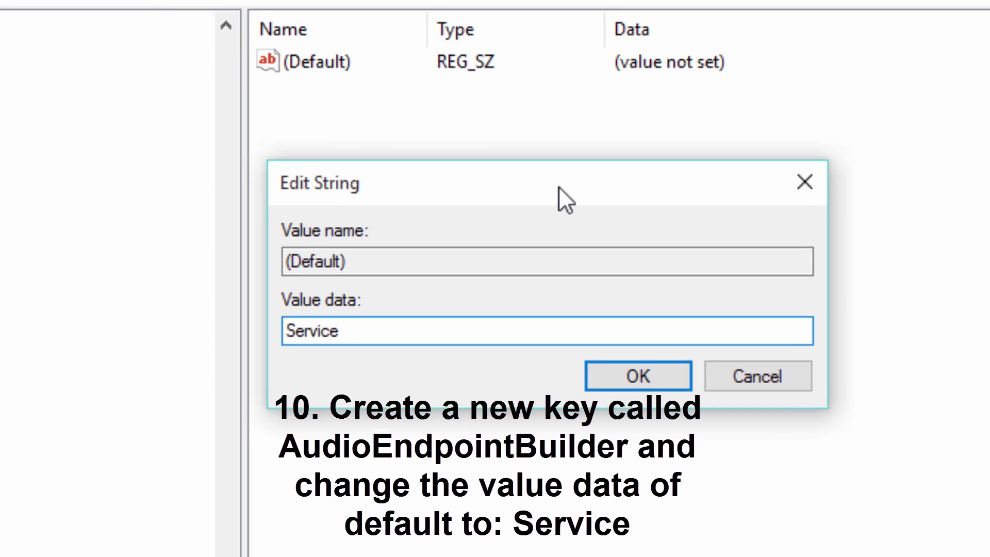
{"action": "key", "text": "Return"}
Name the next new key MMCSS and set its (Default) value to Service.
{"action": "left_click_drag", "start_coordinate": [225, 367], "coordinate": [193, 350]}
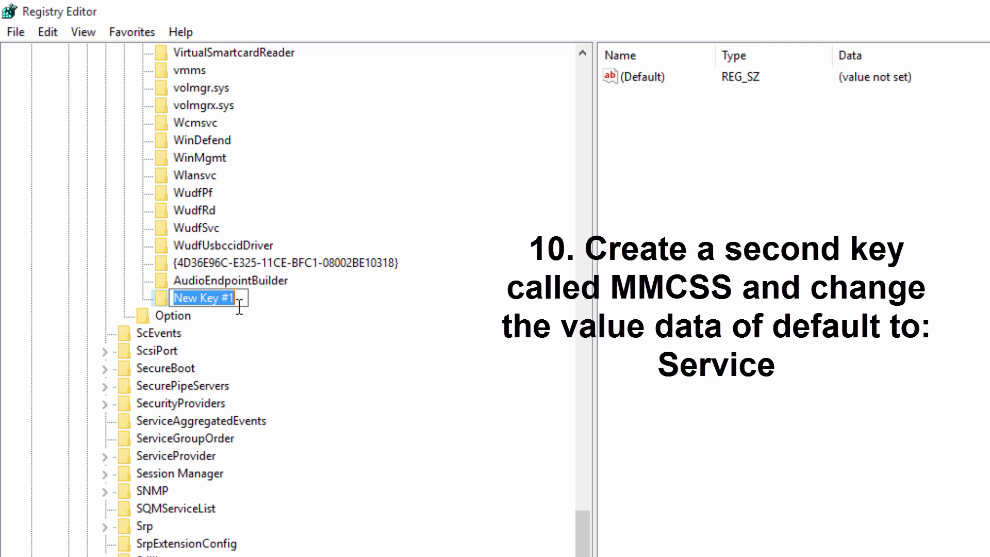
{"action": "type", "text": "MMCSS"}
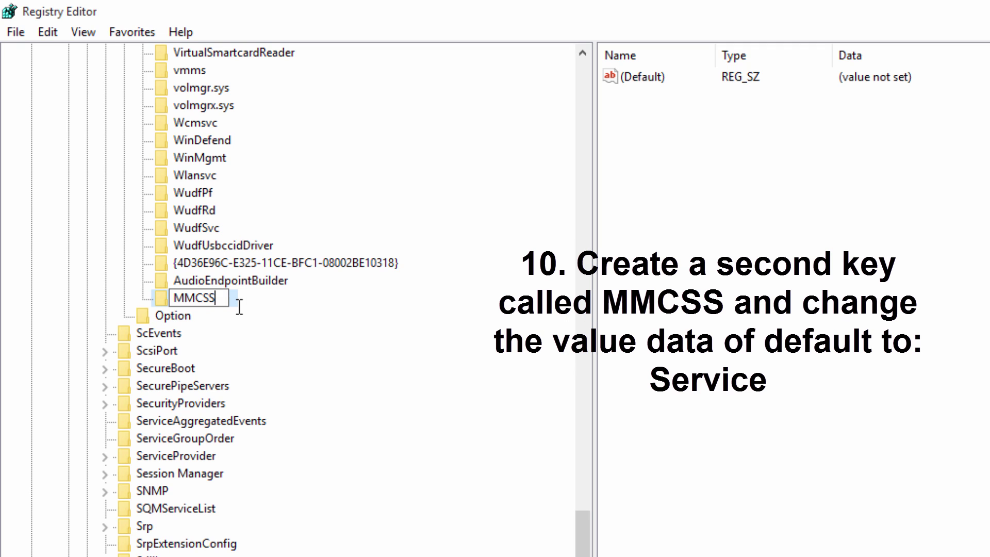
{"action": "key", "text": "Return"}
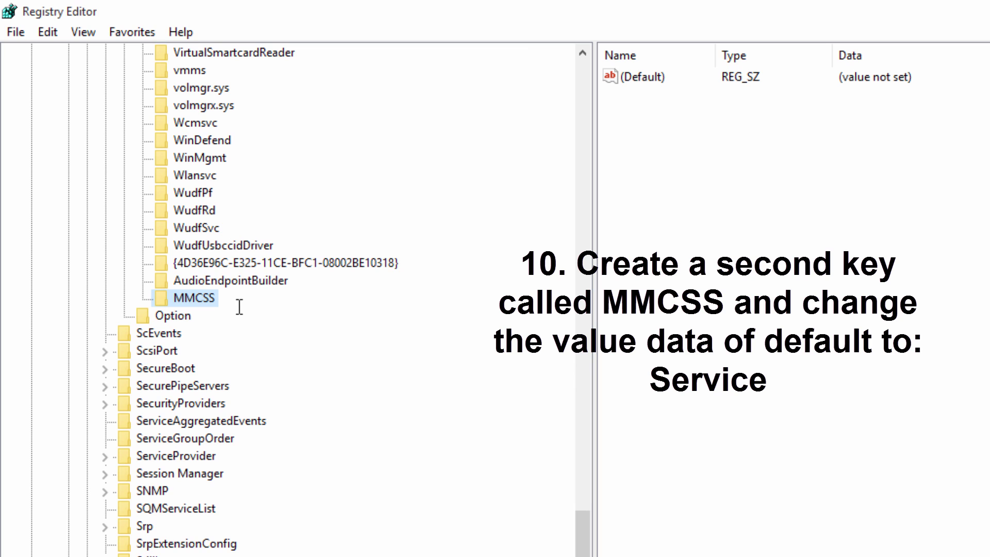
{"action": "double_click", "coordinate": [653, 76]}
{"action": "type", "text": "Servic"}
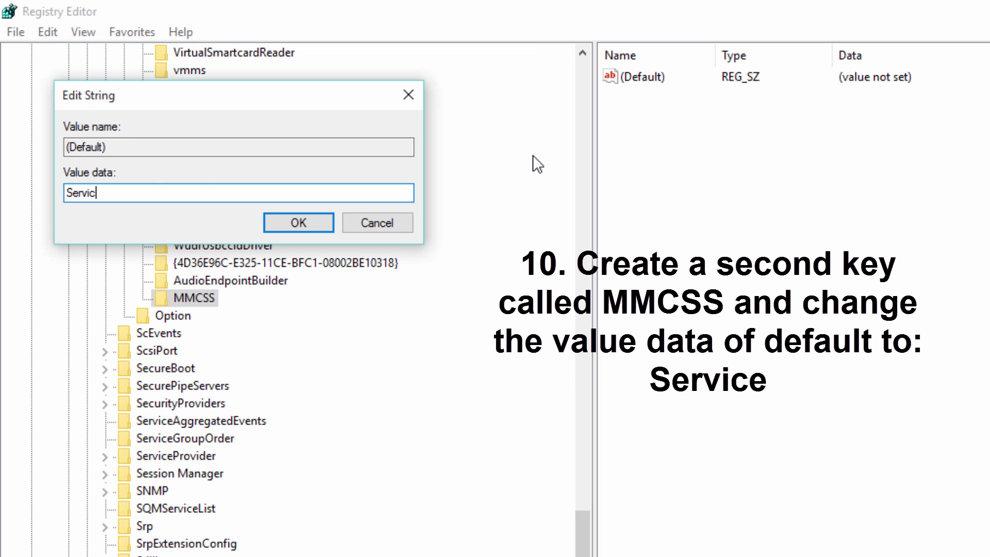
{"action": "type", "text": "e"}
{"action": "key", "text": "Return"}
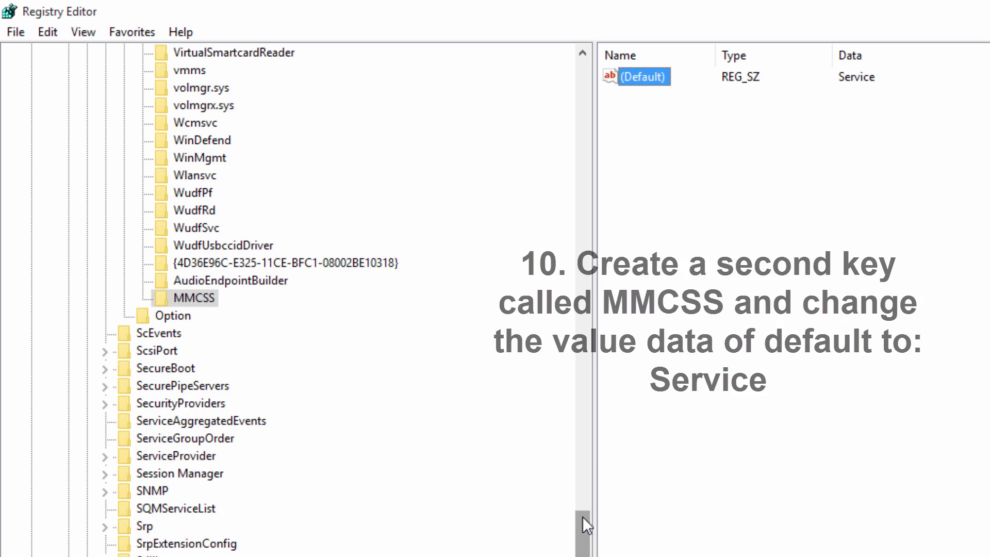
Create an Audiosrv key under Network and open its (Default) value for editing.
{"action": "left_click_drag", "start_coordinate": [583, 515], "coordinate": [583, 286]}
{"action": "right_click", "coordinate": [186, 191]}
{"action": "mouse_move", "coordinate": [314, 224]}
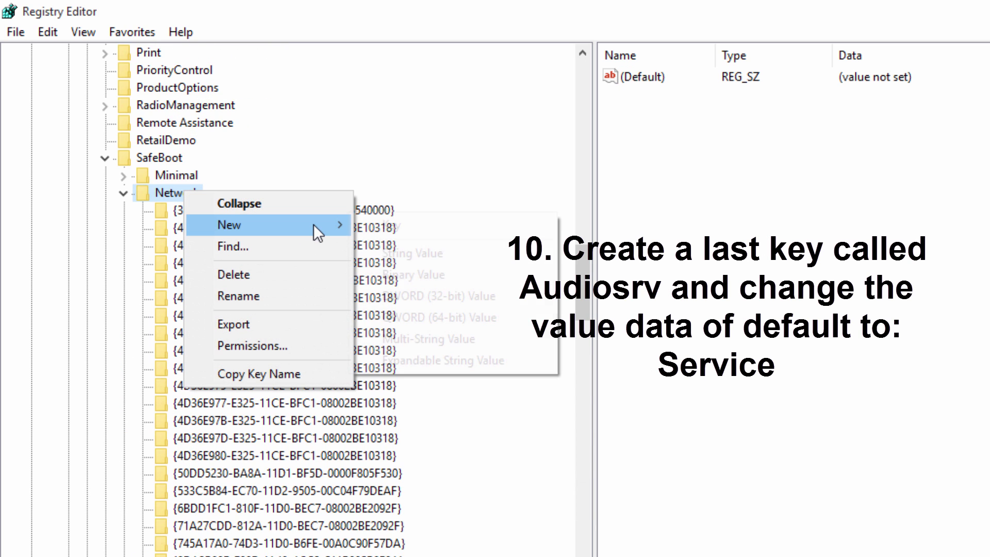
{"action": "left_click", "coordinate": [420, 224]}
{"action": "type", "text": "Audio"}
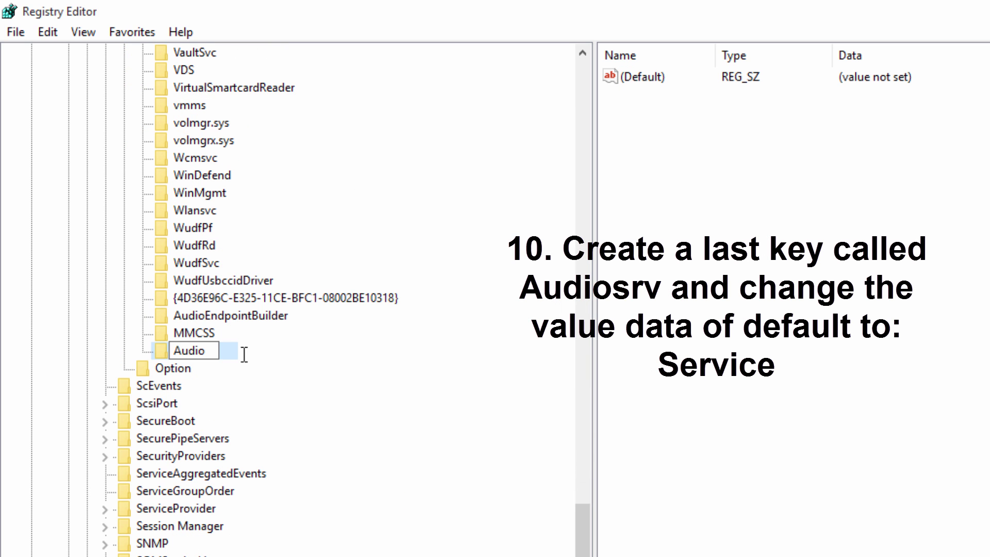
{"action": "type", "text": "srv"}
{"action": "double_click", "coordinate": [642, 77]}
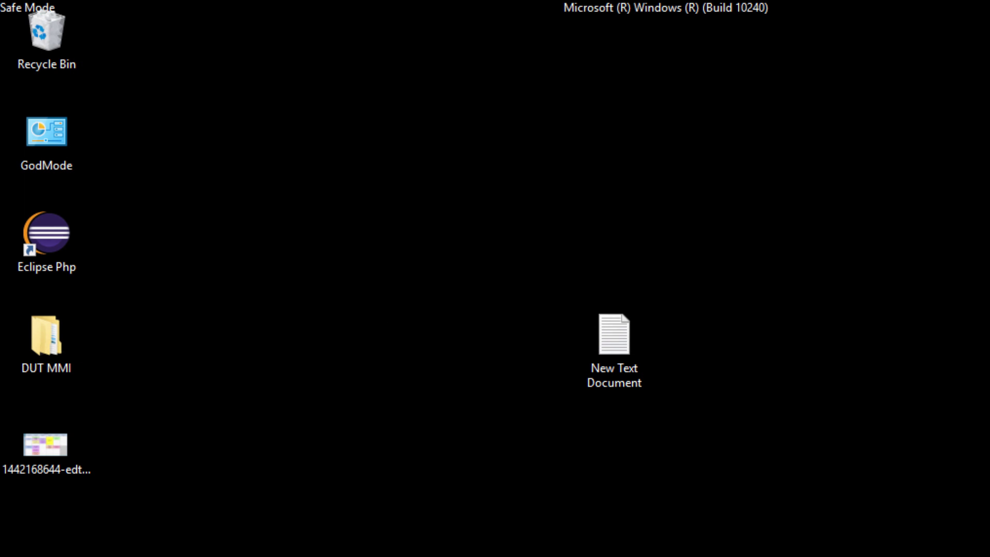
Open and close the Start menu on the Safe Mode desktop.
{"action": "key", "text": "super"}
{"action": "left_click", "coordinate": [669, 532]}
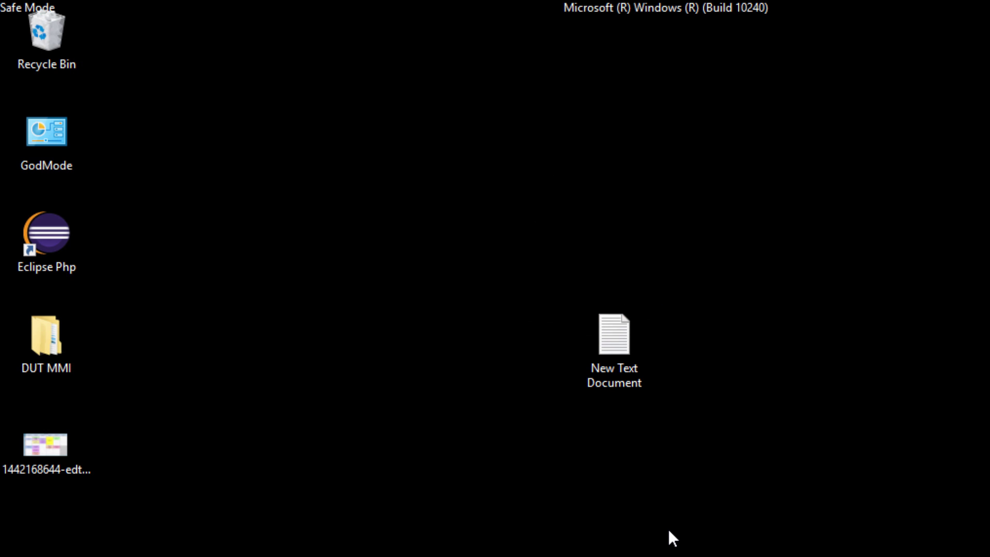